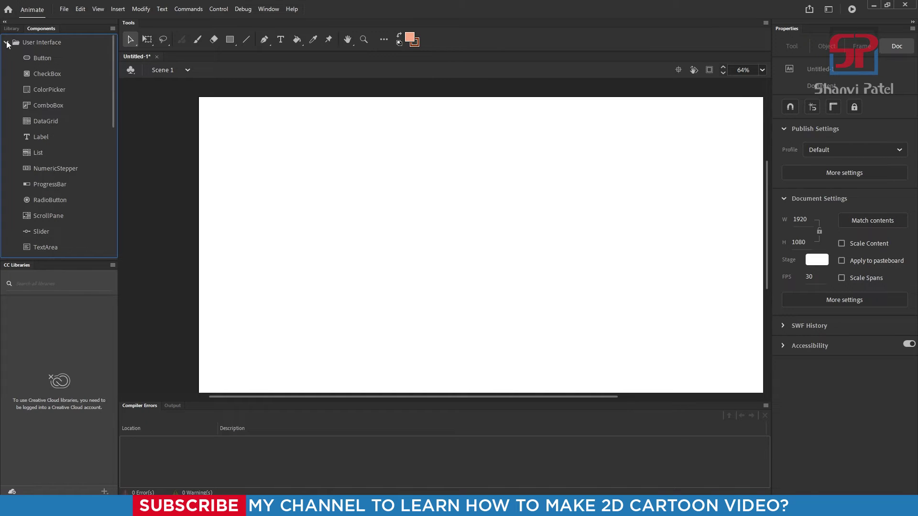
# Collapse the User Interface component folder, look through the Video components, and collapse that folder too.
pyautogui.click(6, 42)
pyautogui.click(6, 58)
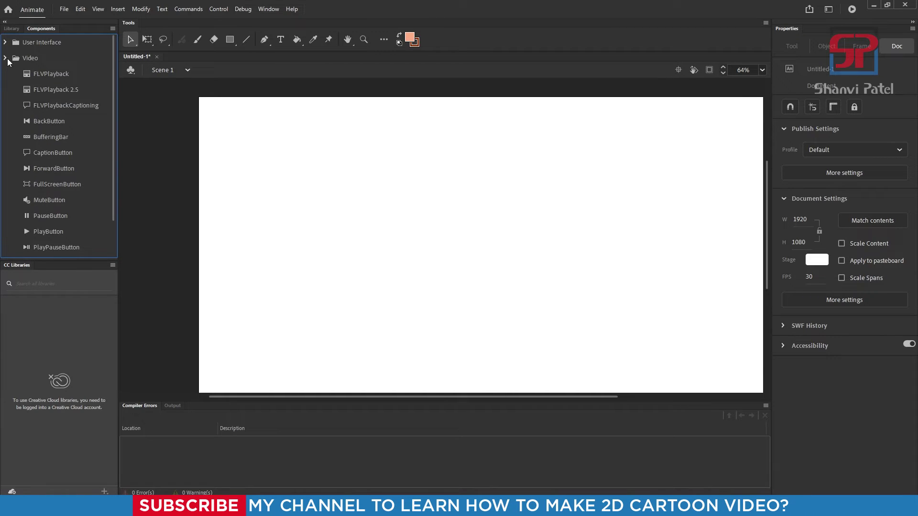
pyautogui.click(6, 58)
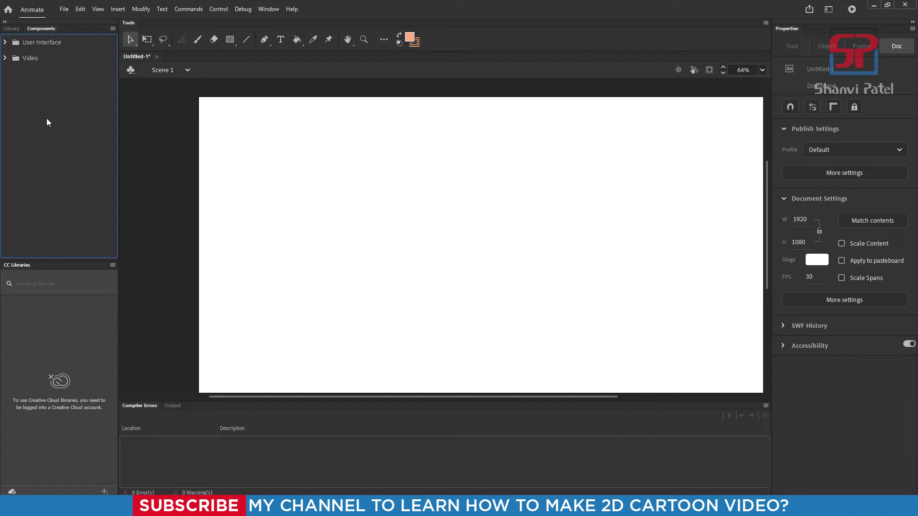
# Switch to the Designer workspace and examine its panel layout, including the alignment options.
pyautogui.click(266, 10)
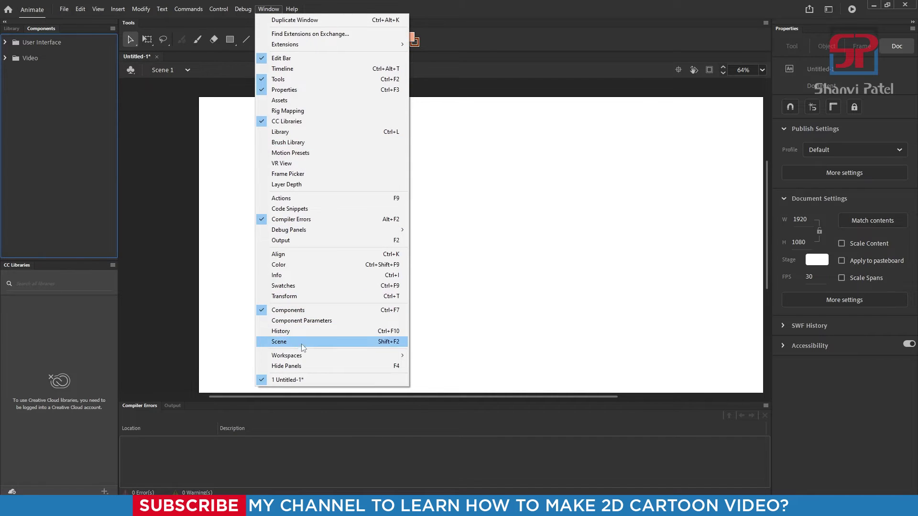
pyautogui.moveTo(301, 357)
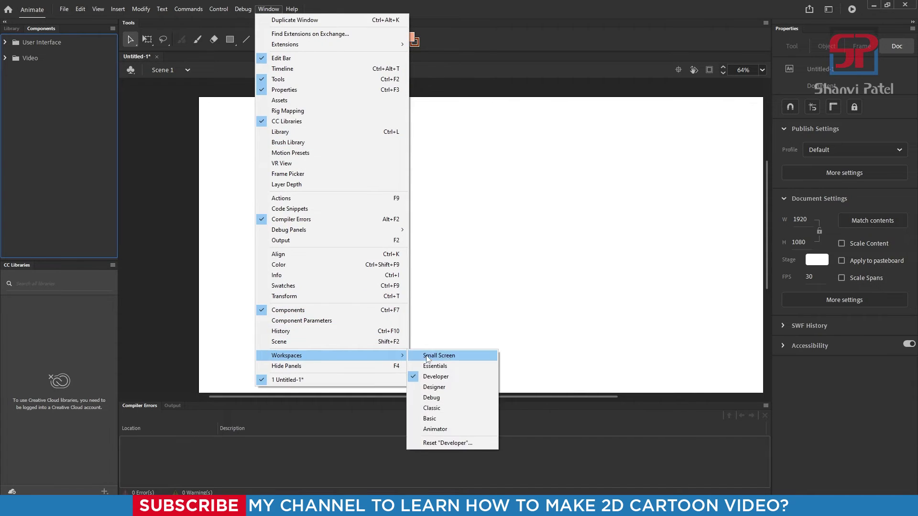
pyautogui.click(444, 389)
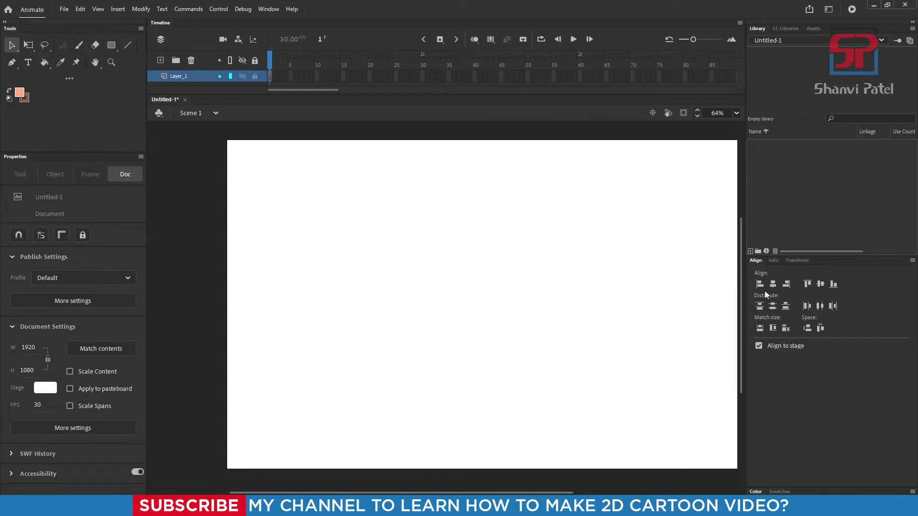
pyautogui.click(759, 345)
# Switch to the Debug workspace and examine its panel layout.
pyautogui.click(268, 9)
pyautogui.moveTo(306, 358)
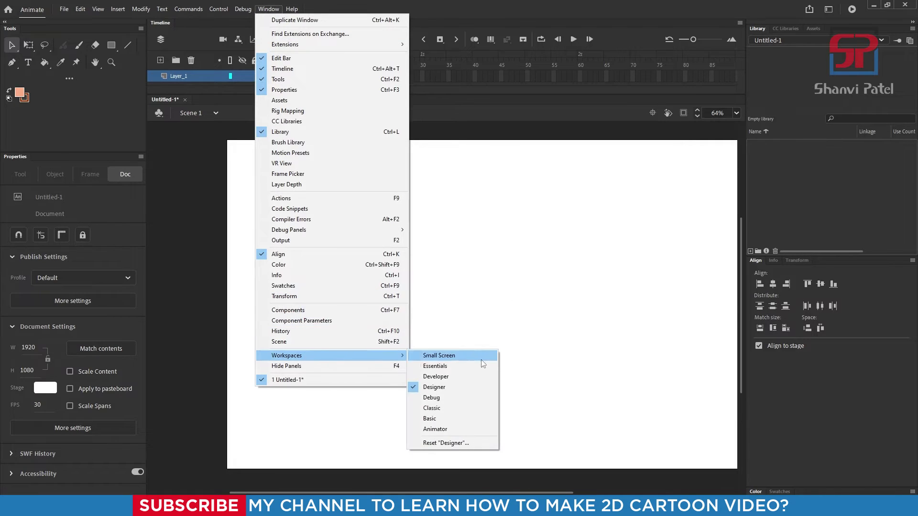
pyautogui.click(454, 398)
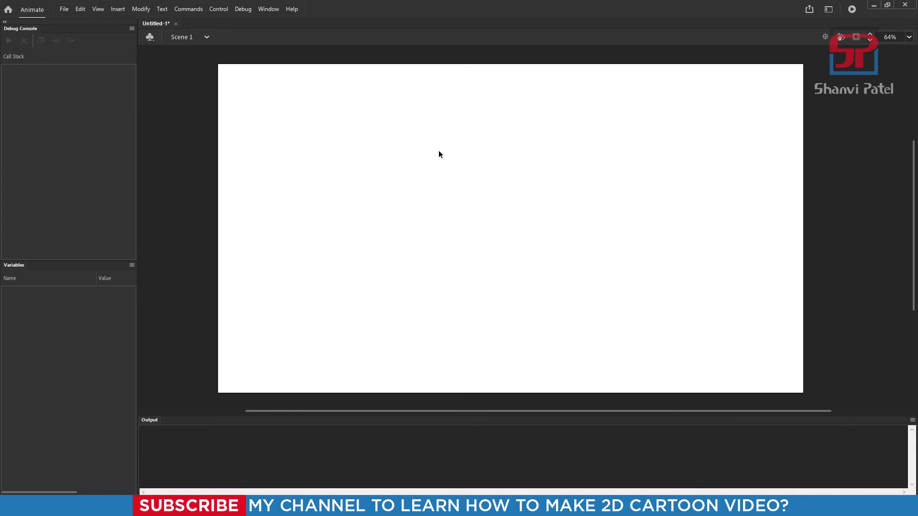
# Switch to the Classic workspace and examine its tools and timeline arrangement.
pyautogui.click(270, 10)
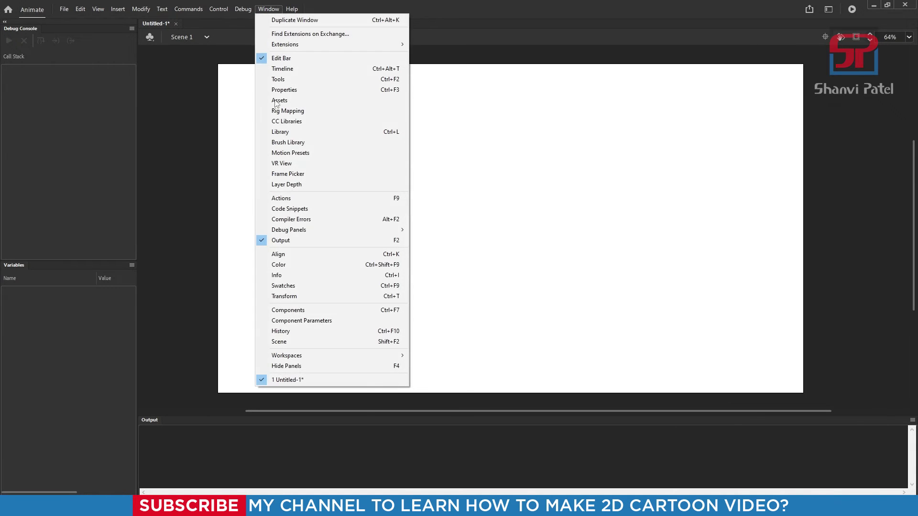
pyautogui.moveTo(300, 358)
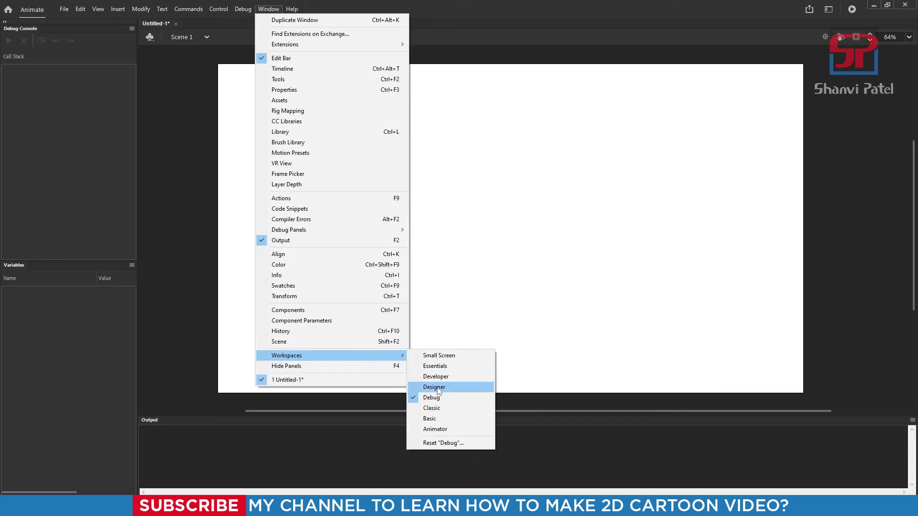
pyautogui.click(441, 408)
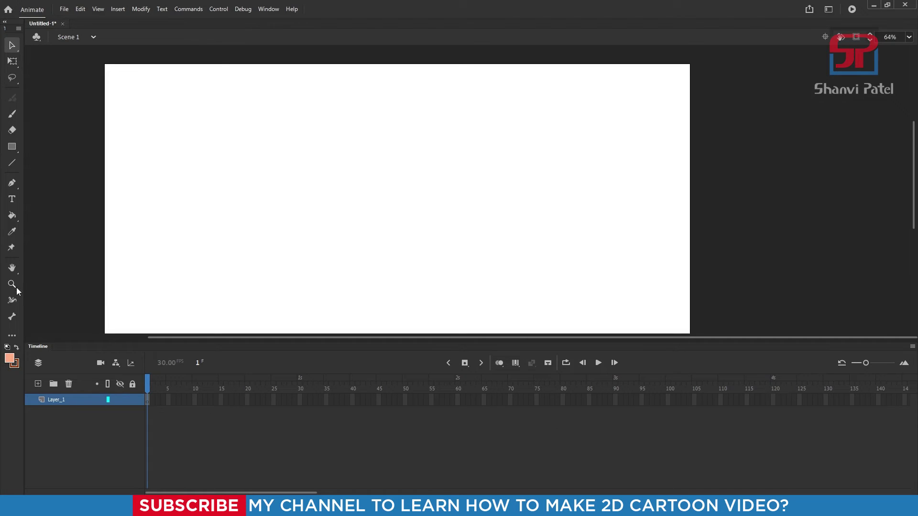
# Switch to the Basic workspace, where the animated default assets are available.
pyautogui.click(268, 10)
pyautogui.moveTo(368, 356)
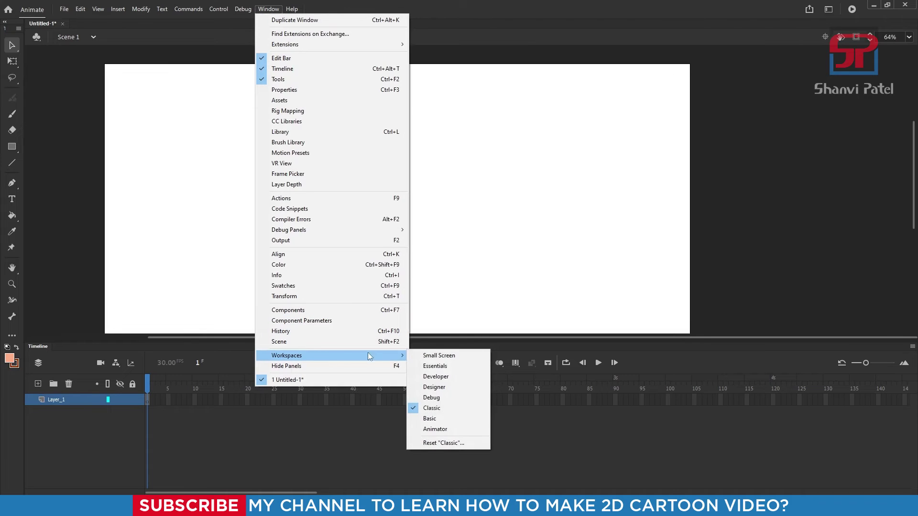
pyautogui.click(448, 418)
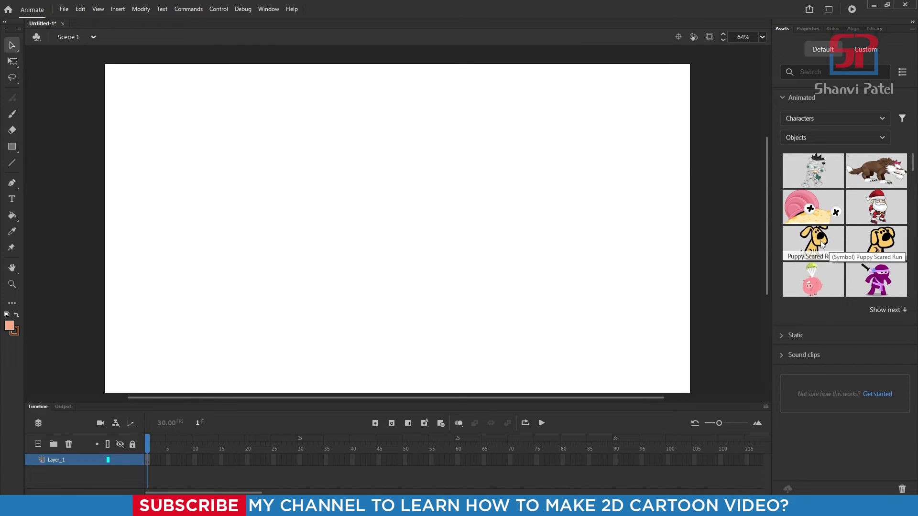
# Place the animated Puppy Scared Run asset near the centre of the stage and play its animation briefly.
pyautogui.moveTo(820, 244); pyautogui.dragTo(416, 241)
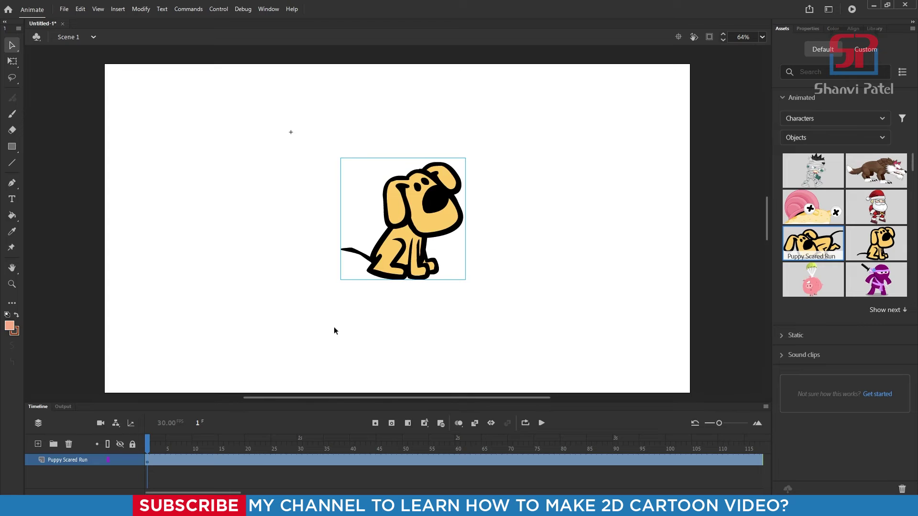
pyautogui.moveTo(191, 447); pyautogui.dragTo(148, 440)
pyautogui.click(542, 426)
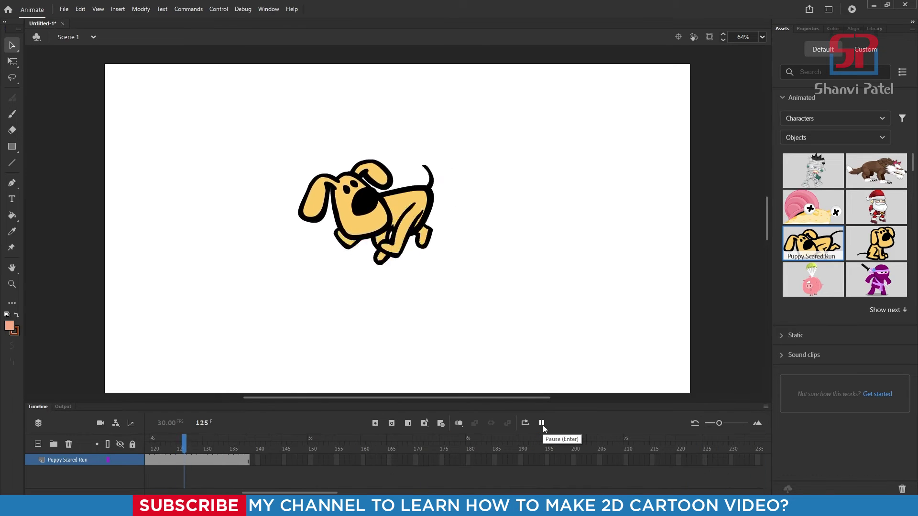
pyautogui.click(542, 424)
# Add the animated Wolf Run asset at frame 37 beside the stage's left edge, and scrub to frame 84 to preview it.
pyautogui.moveTo(174, 439); pyautogui.dragTo(336, 431)
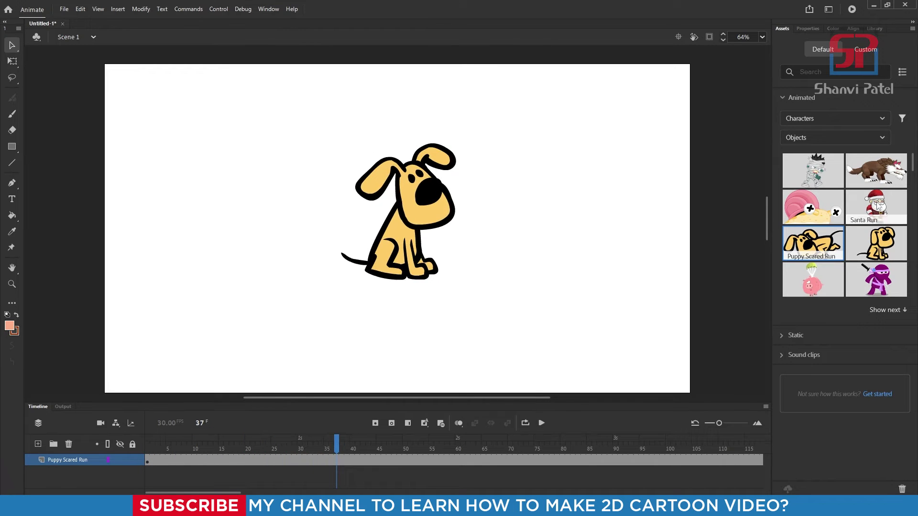
pyautogui.moveTo(875, 172); pyautogui.dragTo(173, 237)
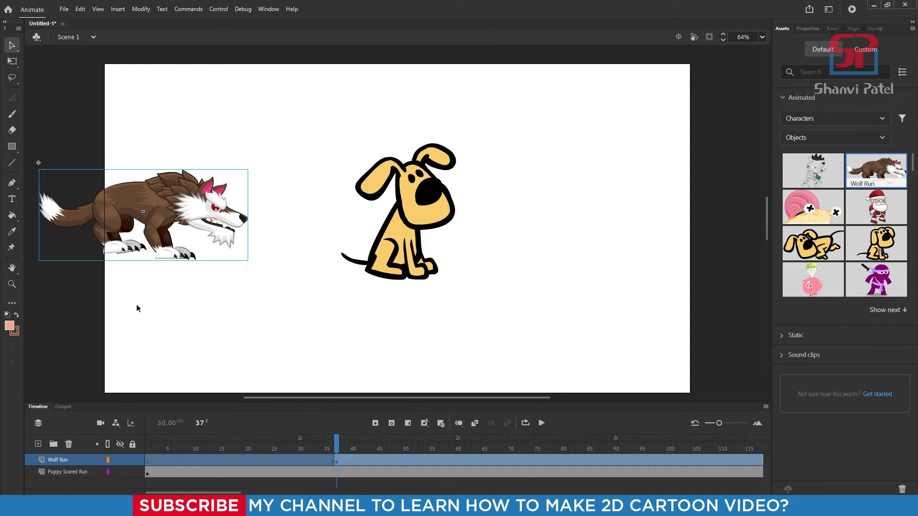
pyautogui.moveTo(336, 445); pyautogui.dragTo(584, 444)
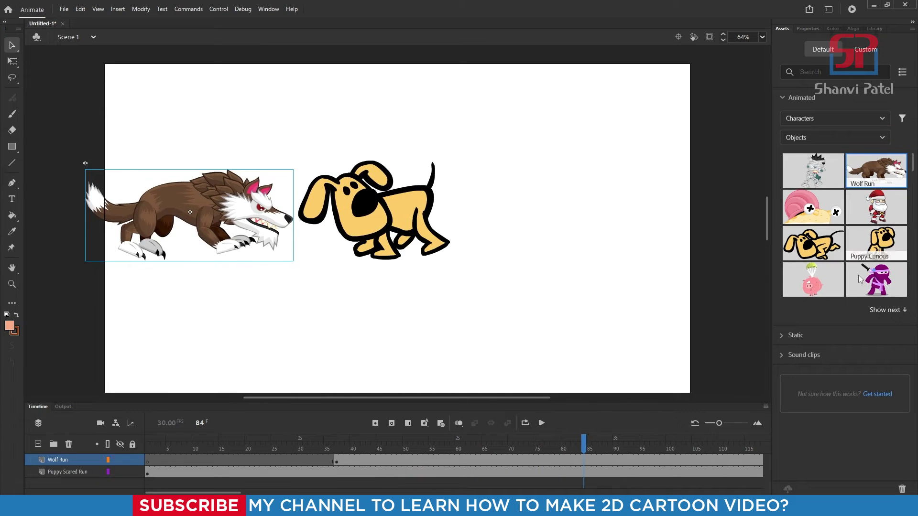
# Find the animated Stork with Baby asset, place it on frame 1 to the upper left of the puppy, and scrub its animation.
pyautogui.scroll(-4, 856, 194)
pyautogui.scroll(-4, 823, 220)
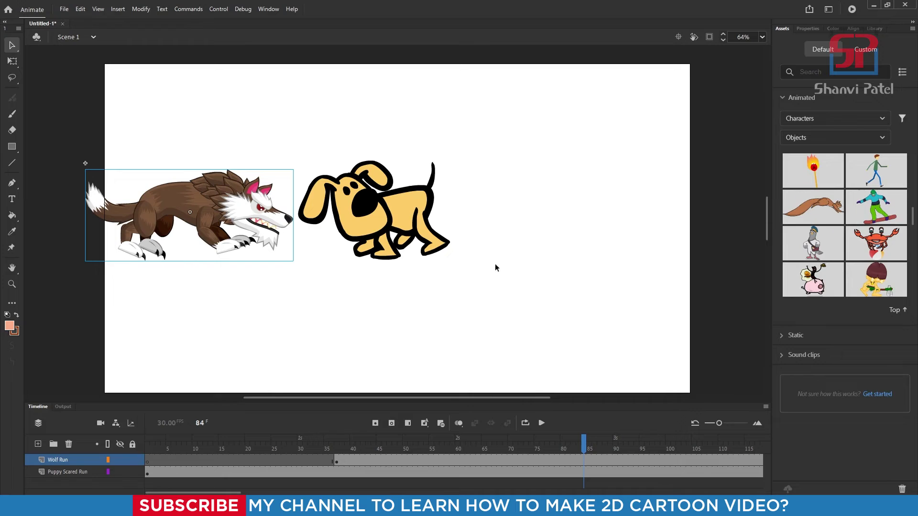
pyautogui.click(148, 450)
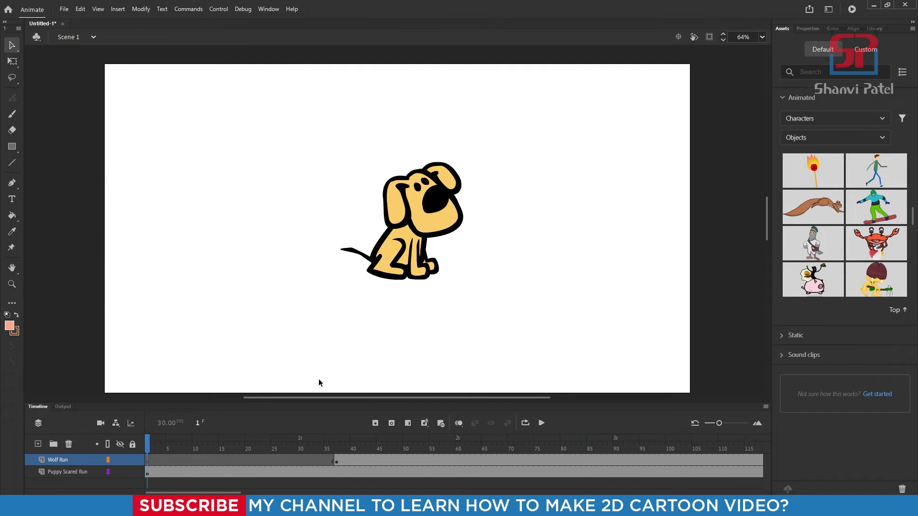
pyautogui.scroll(4, 823, 220)
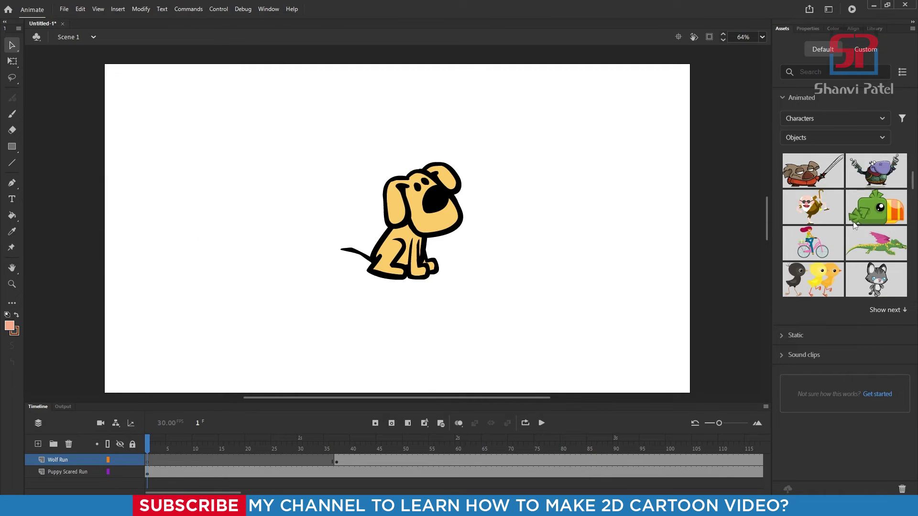
pyautogui.scroll(-3, 824, 219)
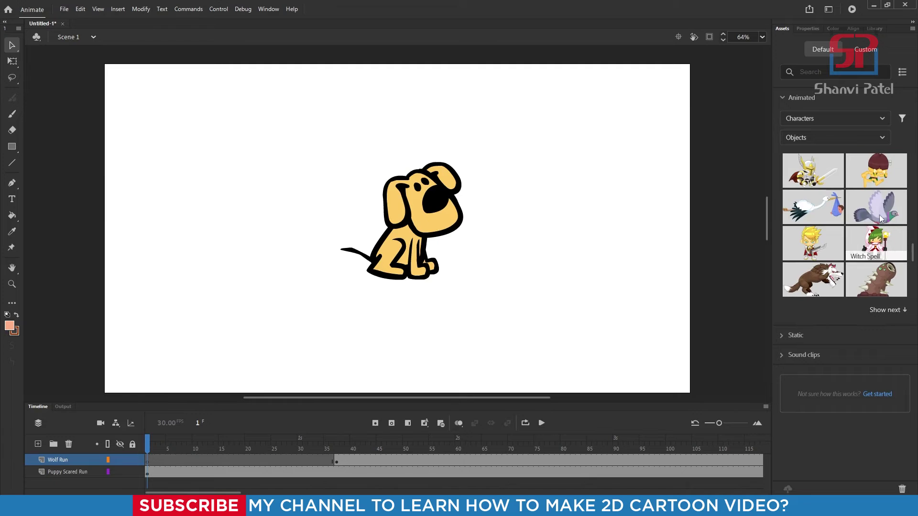
pyautogui.moveTo(824, 220); pyautogui.dragTo(328, 171)
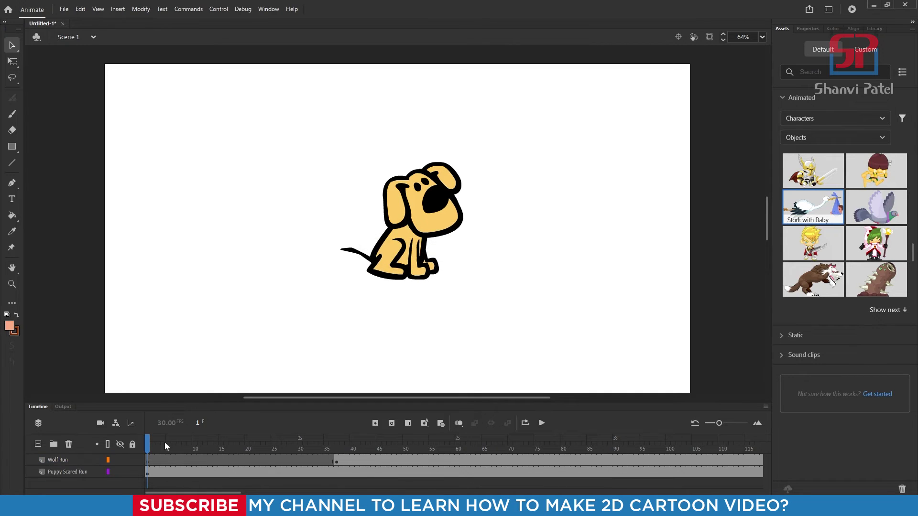
pyautogui.moveTo(163, 441)
pyautogui.mouseDown()
pyautogui.moveTo(532, 440)
pyautogui.moveTo(147, 435)
pyautogui.mouseUp()
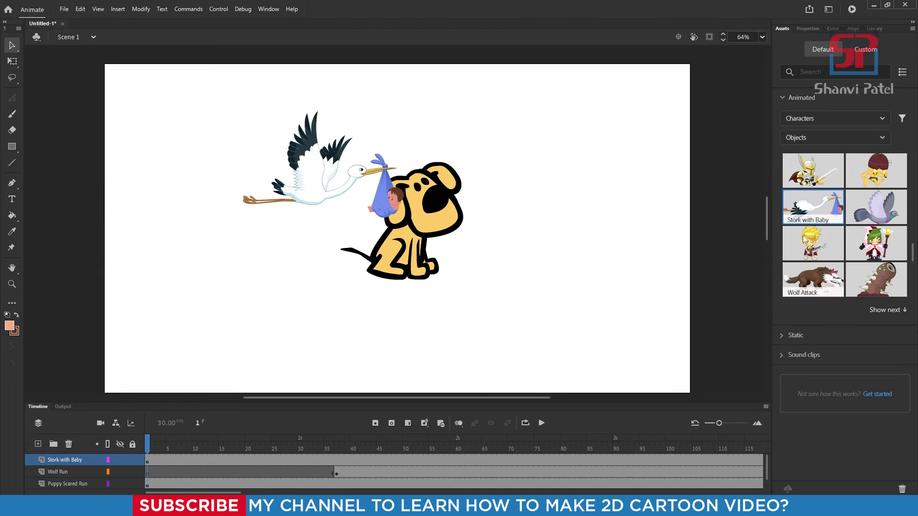
# Open the stork and its nested symbol to inspect the separate parts, and return to the Stork with Baby level.
pyautogui.doubleClick(309, 171)
pyautogui.click(308, 171)
pyautogui.doubleClick(308, 171)
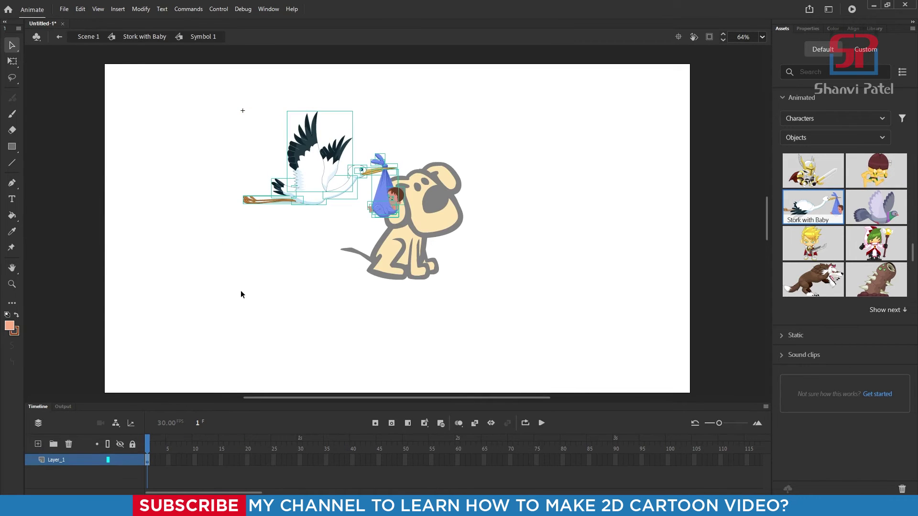
pyautogui.click(296, 239)
pyautogui.doubleClick(262, 238)
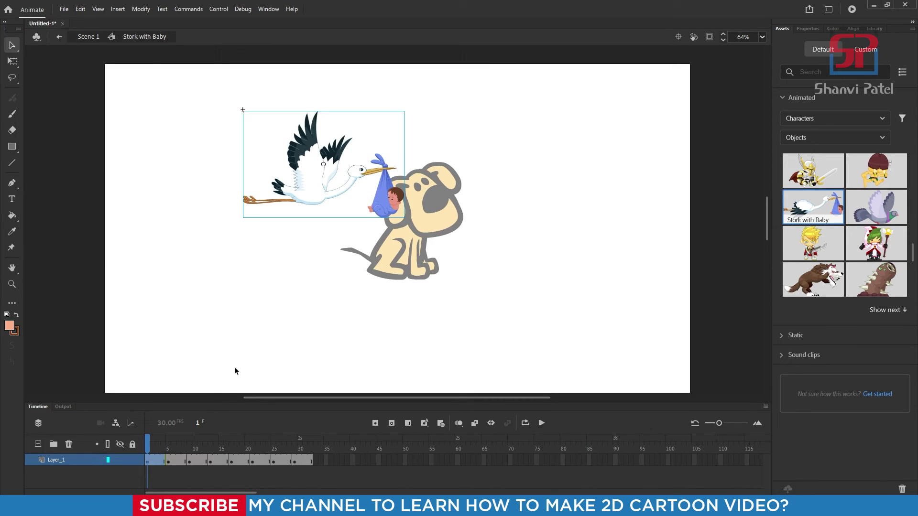
# Scrub through the stork symbol's own frames, return to Scene 1, and scrub the main timeline to frame 28.
pyautogui.click(165, 442)
pyautogui.moveTo(165, 442)
pyautogui.mouseDown()
pyautogui.moveTo(294, 444)
pyautogui.moveTo(214, 453)
pyautogui.moveTo(297, 445)
pyautogui.moveTo(148, 445)
pyautogui.mouseUp()
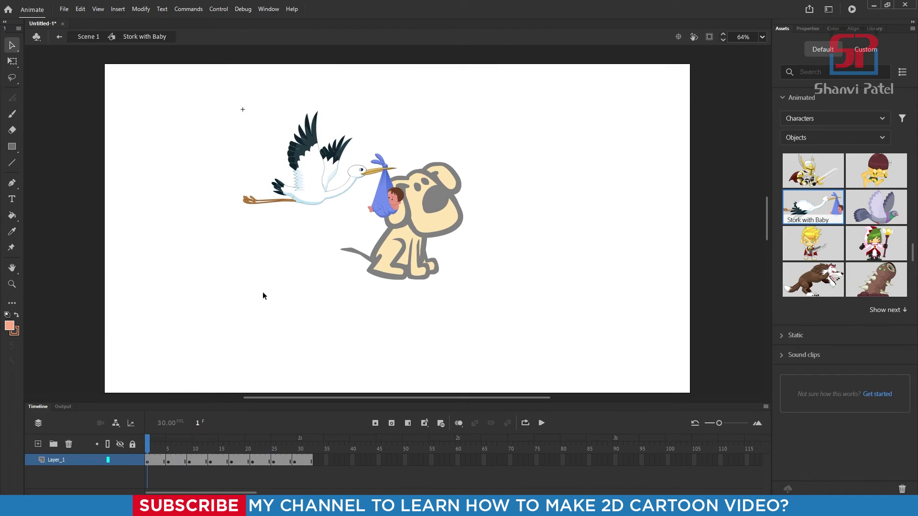
pyautogui.doubleClick(296, 281)
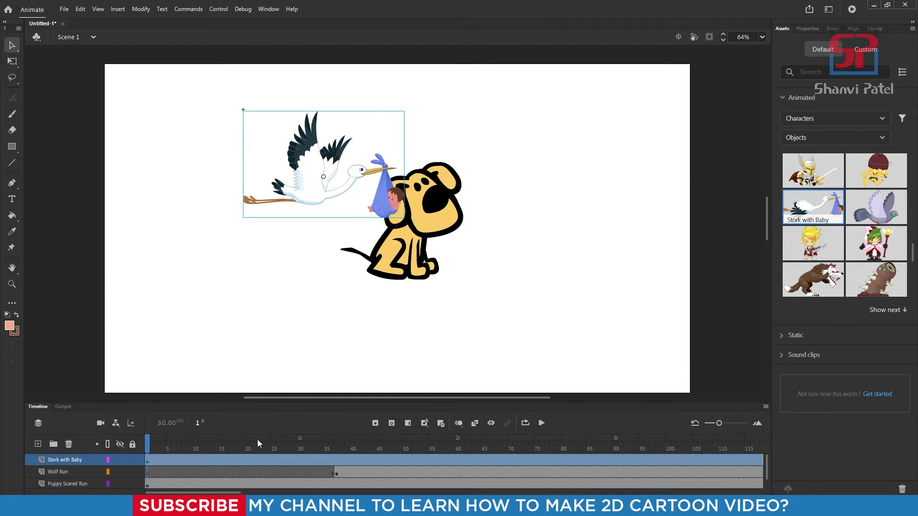
pyautogui.click(346, 442)
pyautogui.moveTo(414, 444); pyautogui.dragTo(289, 444)
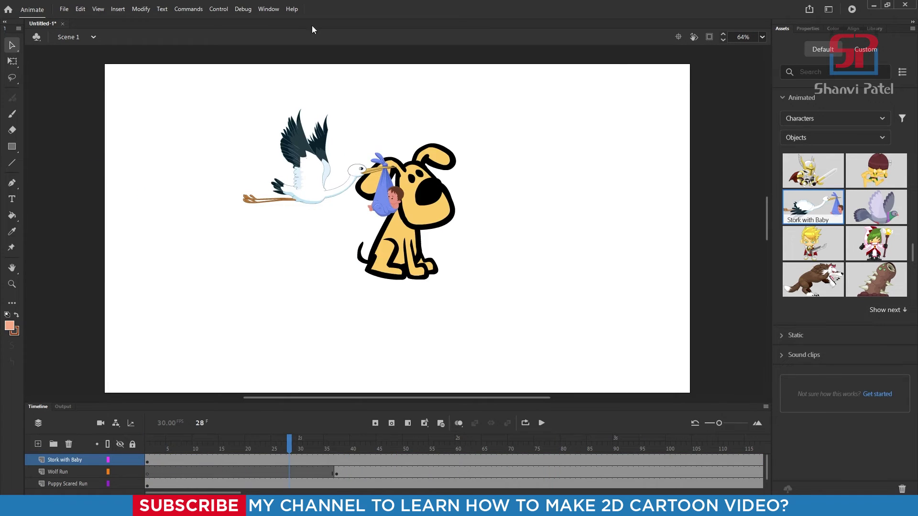
# Switch to the Animator workspace and shift the floating Timeline panel slightly up and left while examining the layout.
pyautogui.click(268, 9)
pyautogui.moveTo(299, 356)
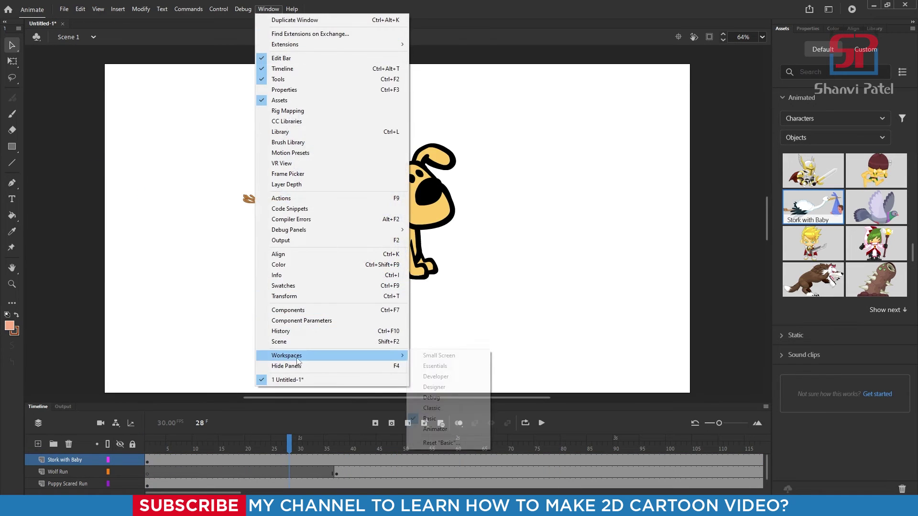
pyautogui.click(452, 432)
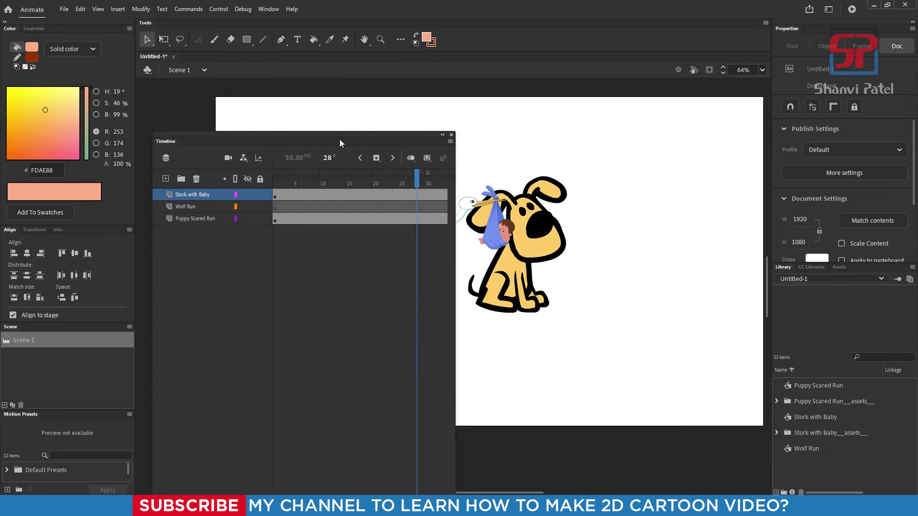
pyautogui.moveTo(340, 140); pyautogui.dragTo(315, 116)
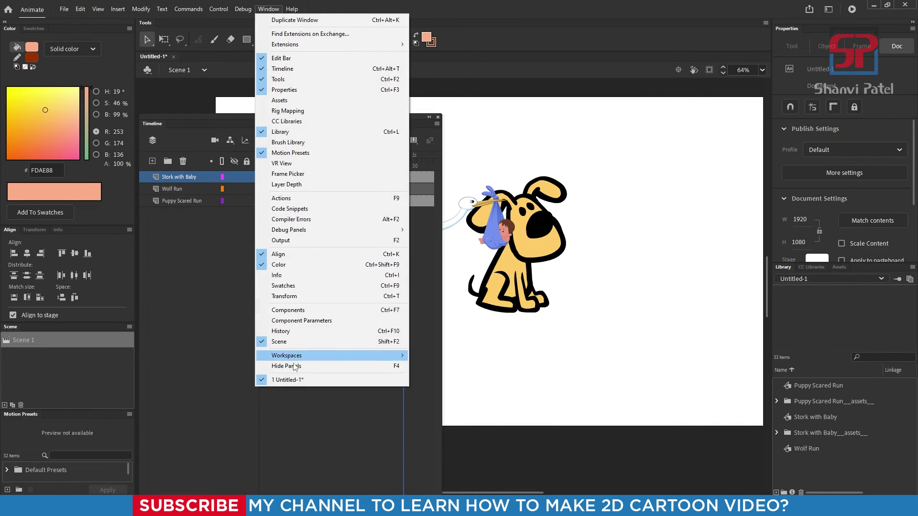
# Switch to the Essentials workspace, return the playhead to frame 1, and bring the whole stage into view.
pyautogui.moveTo(305, 356)
pyautogui.click(436, 377)
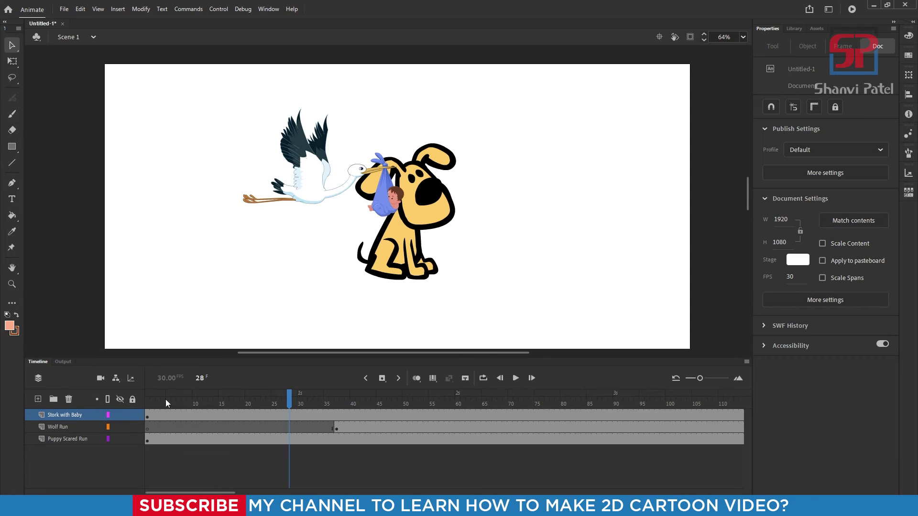
pyautogui.moveTo(167, 394); pyautogui.dragTo(98, 400)
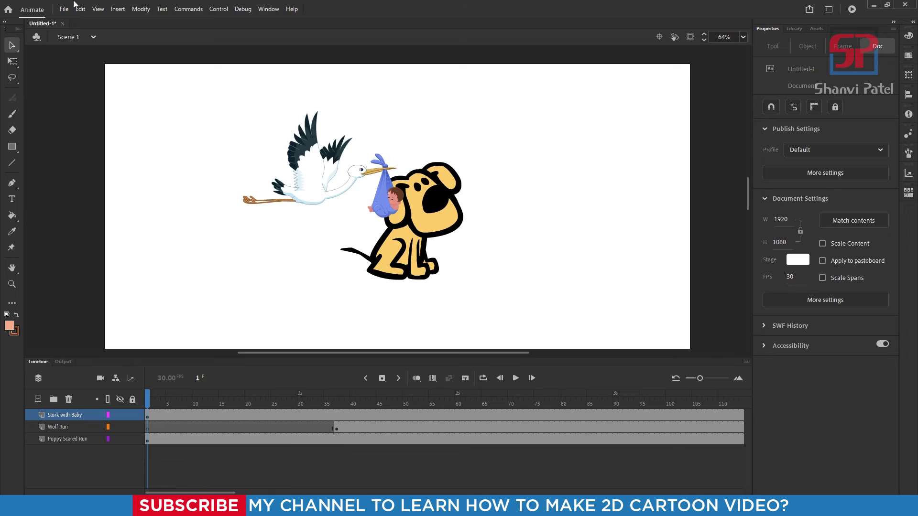
pyautogui.click(127, 353)
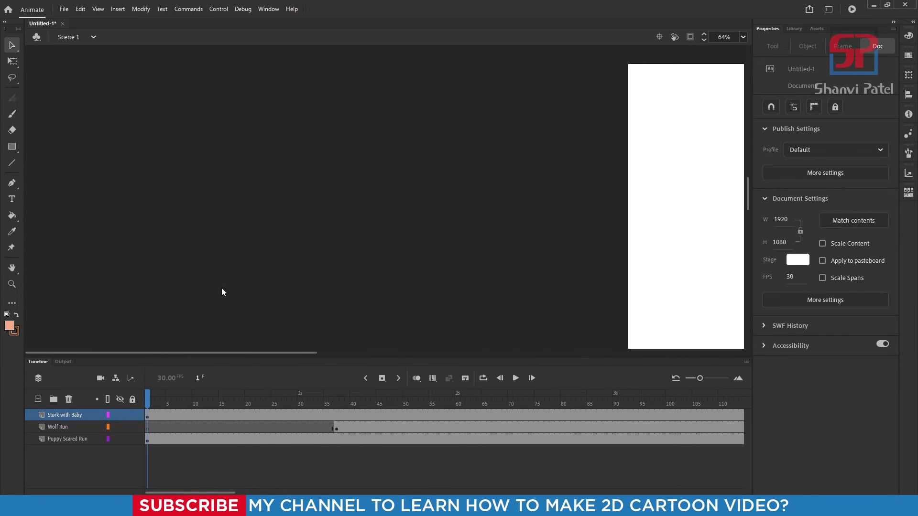
pyautogui.moveTo(547, 221); pyautogui.dragTo(2, 159)
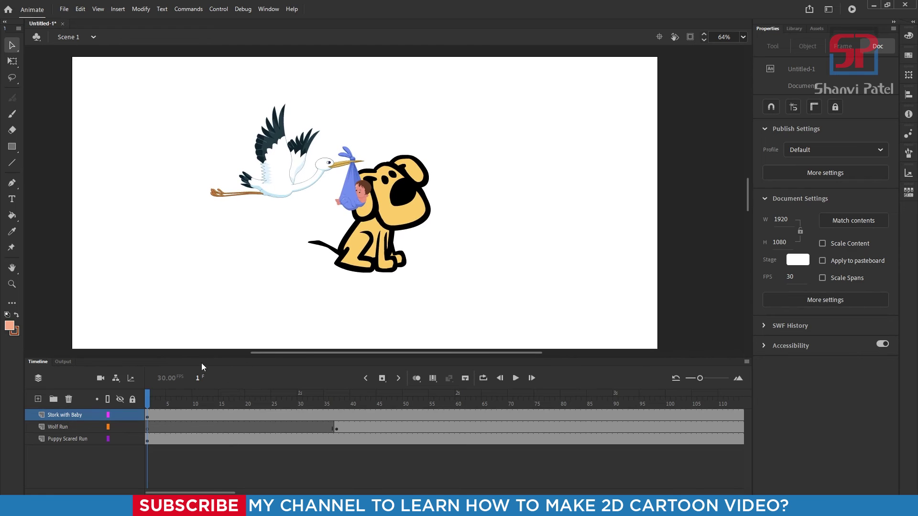
# Dock the Timeline panel group above the stage, across the full width of the document area.
pyautogui.moveTo(219, 362); pyautogui.dragTo(274, 24)
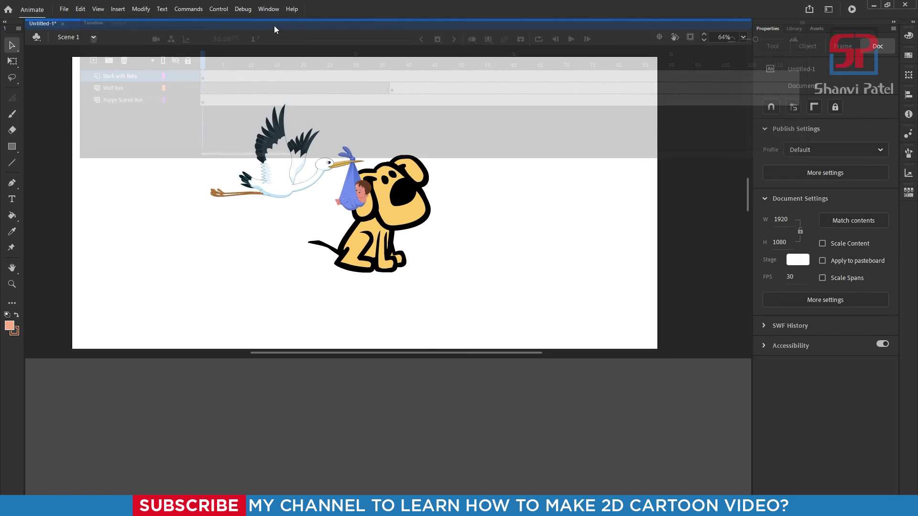
pyautogui.moveTo(274, 25); pyautogui.dragTo(274, 26)
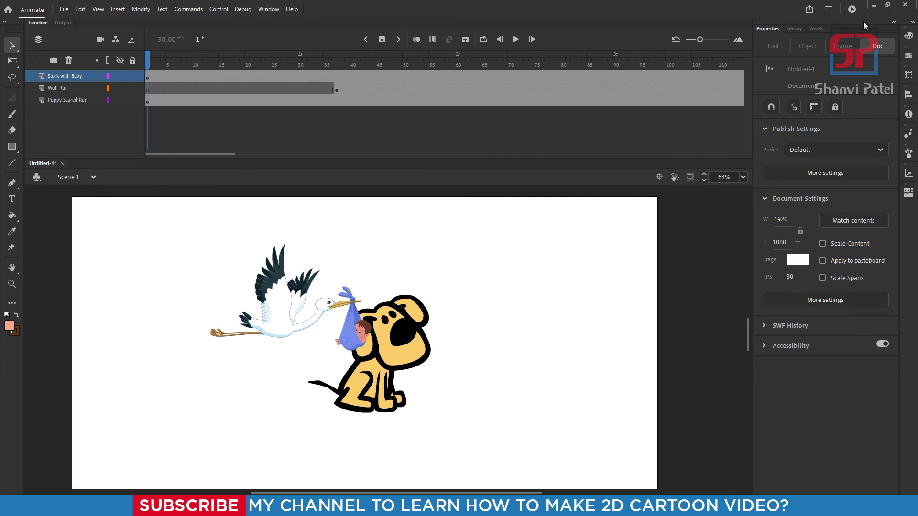
# Swap the side panels so the Properties group and its icon column dock at the far left and Tools at the far right.
pyautogui.moveTo(863, 22); pyautogui.dragTo(1, 133)
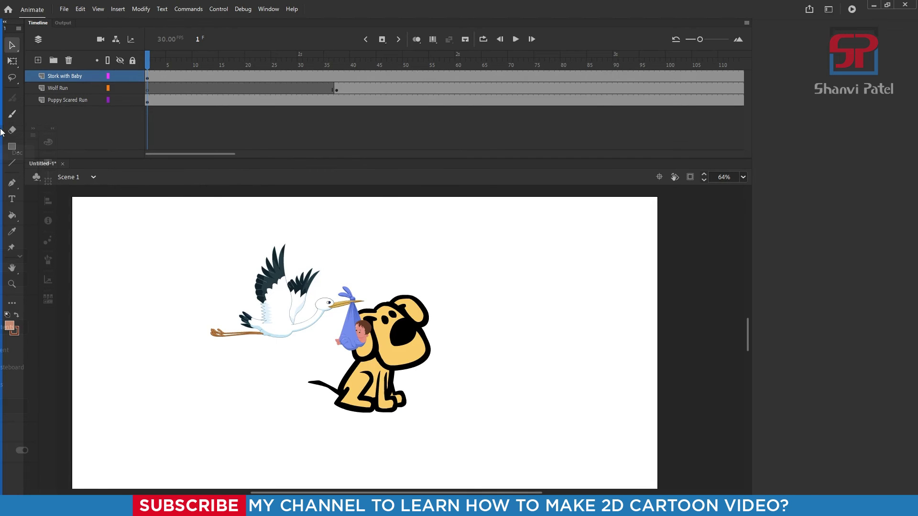
pyautogui.moveTo(1, 133); pyautogui.dragTo(1, 133)
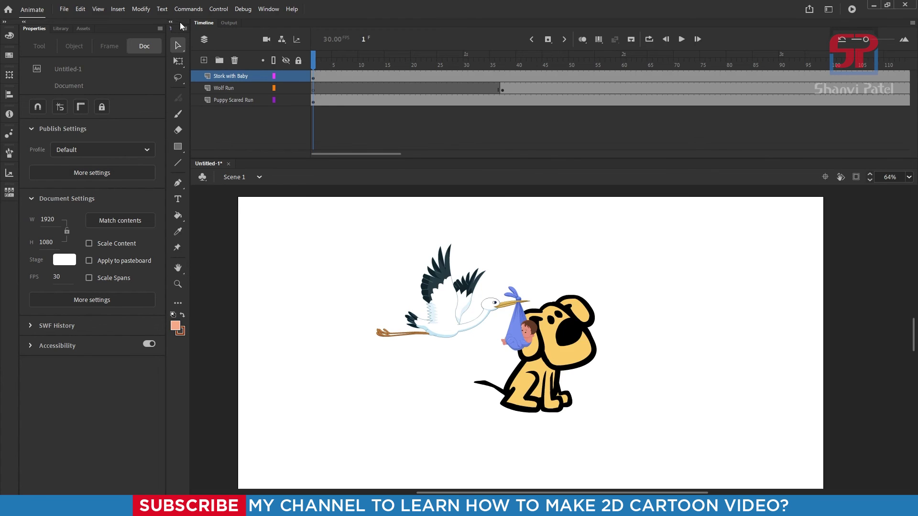
pyautogui.moveTo(181, 26); pyautogui.dragTo(913, 140)
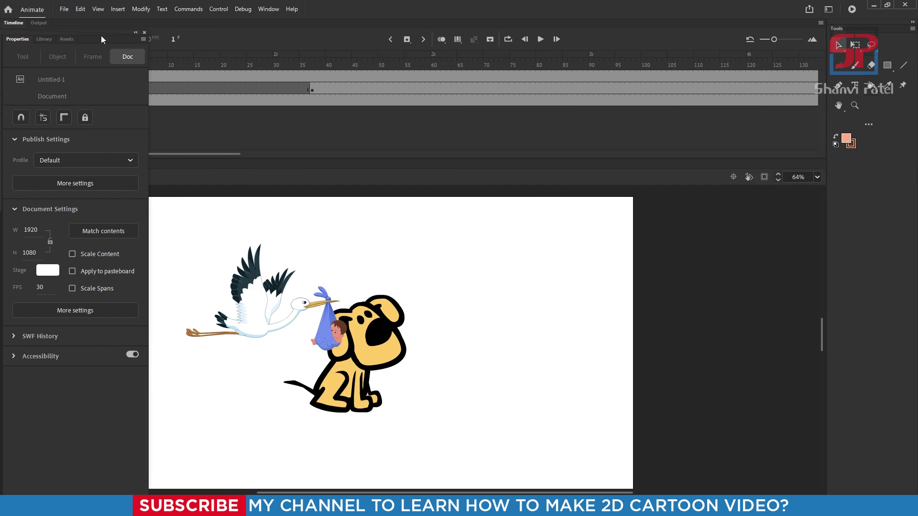
pyautogui.moveTo(105, 33); pyautogui.dragTo(6, 76)
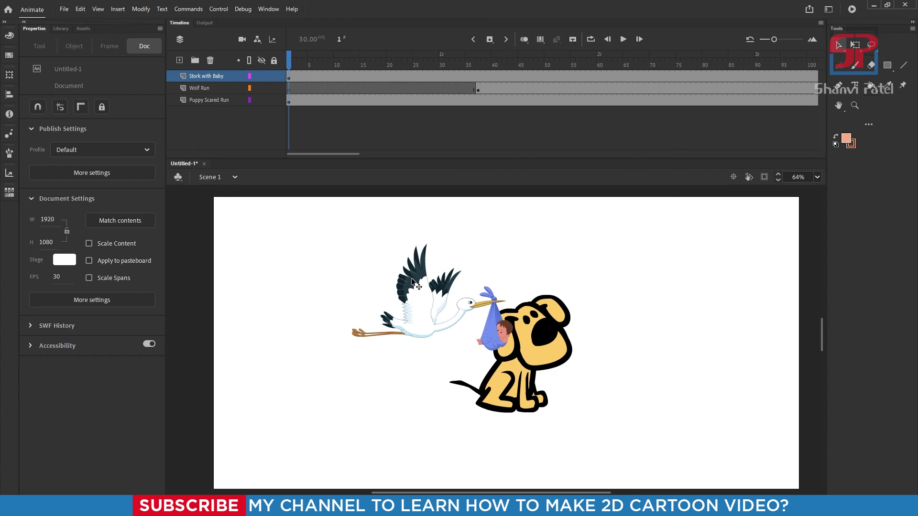
# Zoom and pan around the stage to examine the working area in the rearranged layout, ending at 63% zoom with the artwork in view.
pyautogui.scroll(-2, 412, 282)
pyautogui.scroll(2, 412, 282)
pyautogui.scroll(-2, 412, 282)
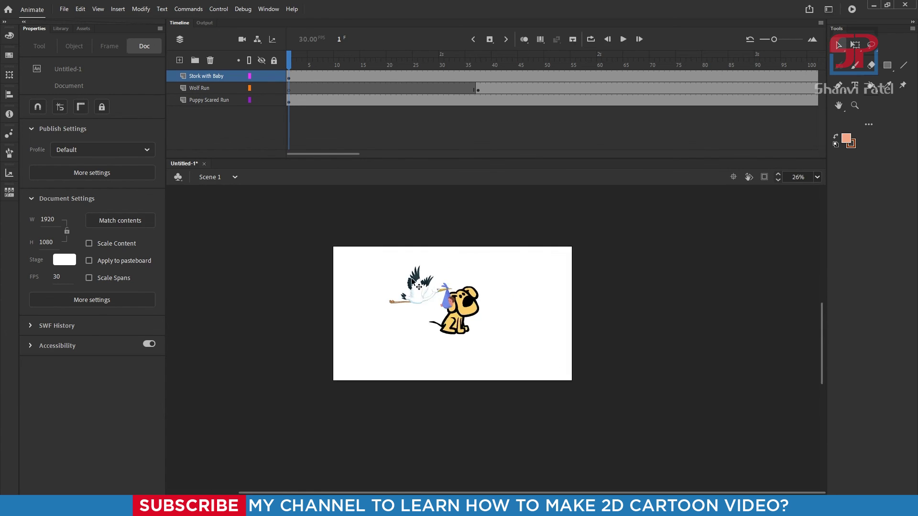
pyautogui.scroll(2, 412, 282)
pyautogui.scroll(-1, 412, 282)
pyautogui.scroll(2, 412, 282)
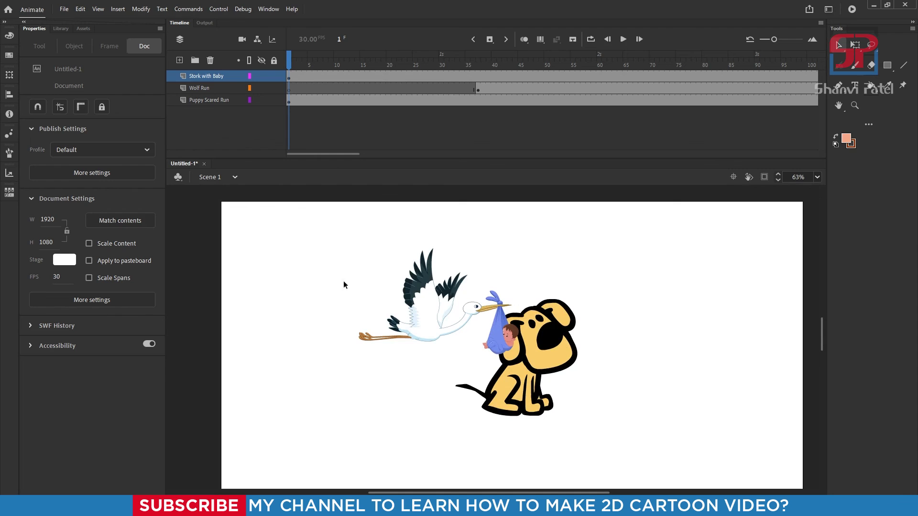
pyautogui.moveTo(641, 282); pyautogui.dragTo(481, 294)
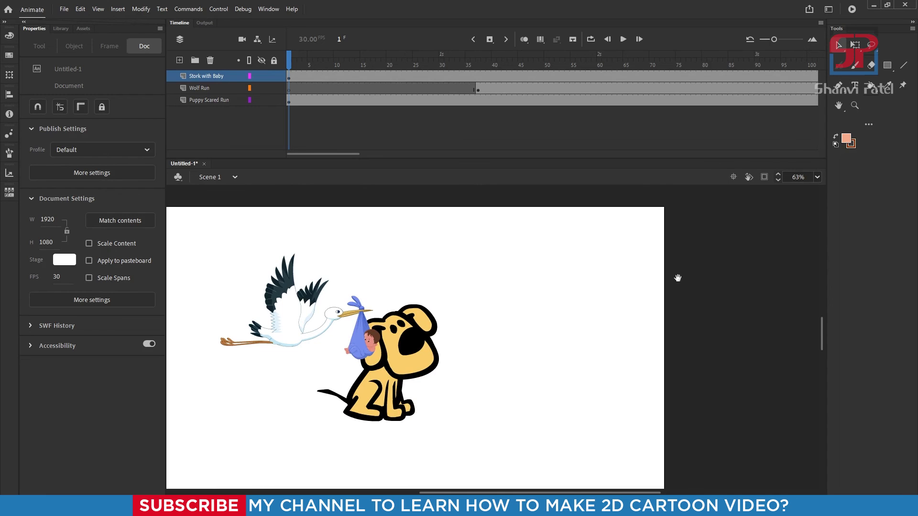
pyautogui.moveTo(266, 252); pyautogui.dragTo(462, 251)
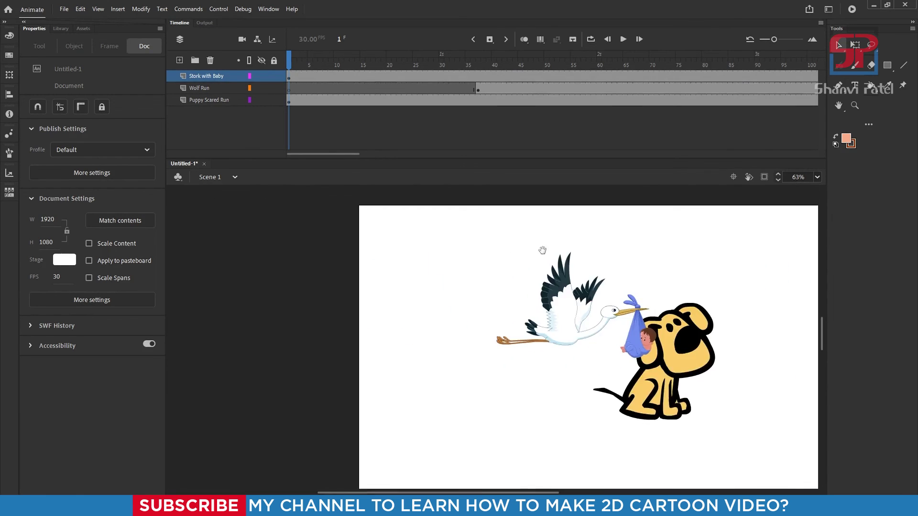
pyautogui.moveTo(542, 250); pyautogui.dragTo(369, 239)
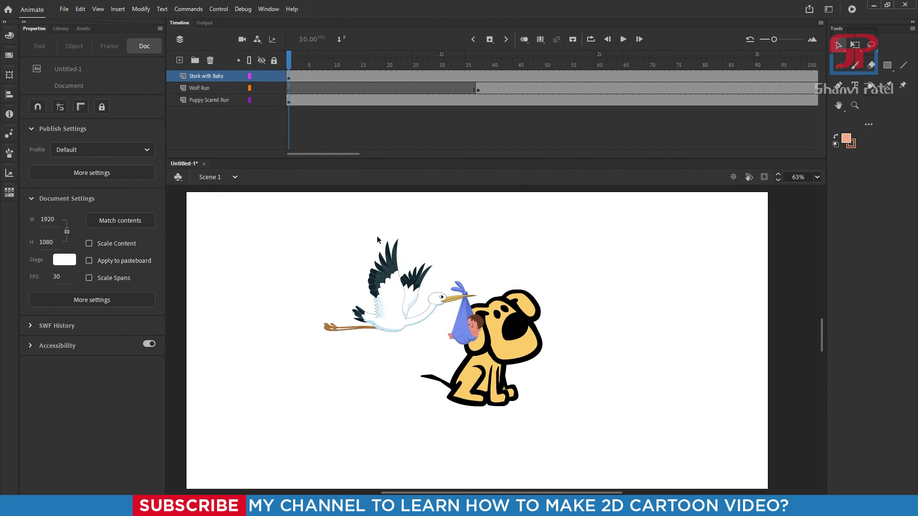